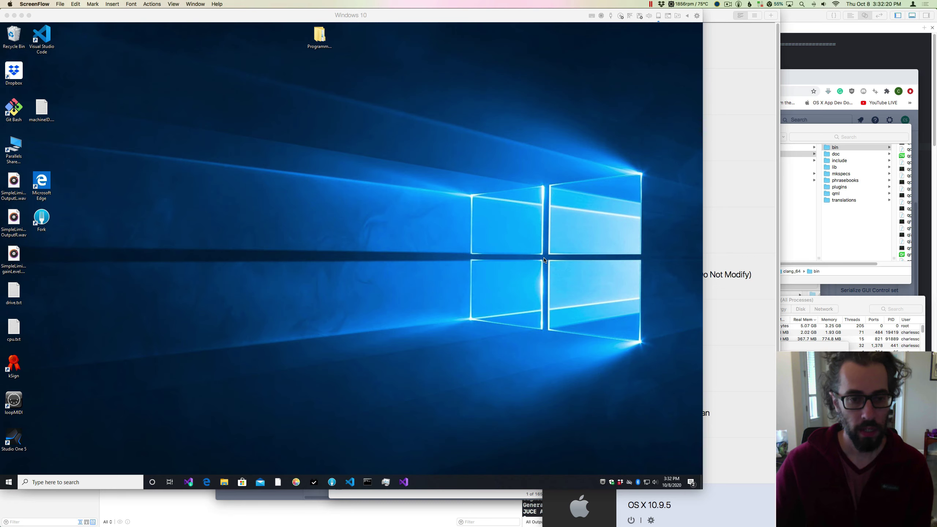
Start loopMIDI and create a loopback port named 'loopMIDI Port'.
double_click(15, 400)
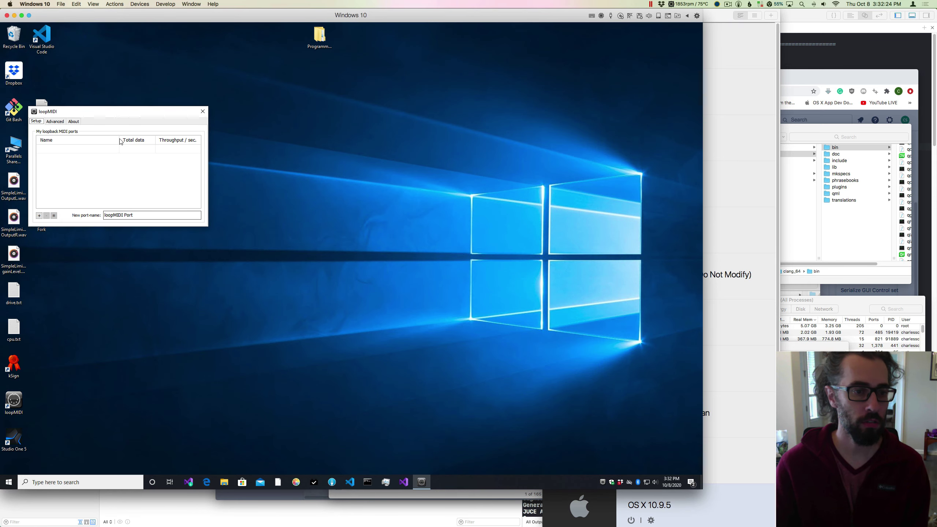
click(40, 216)
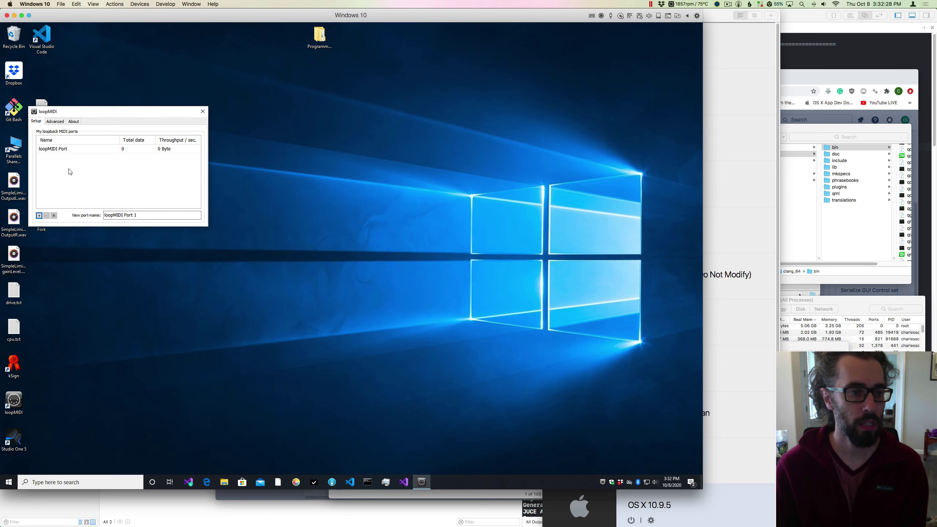
click(64, 152)
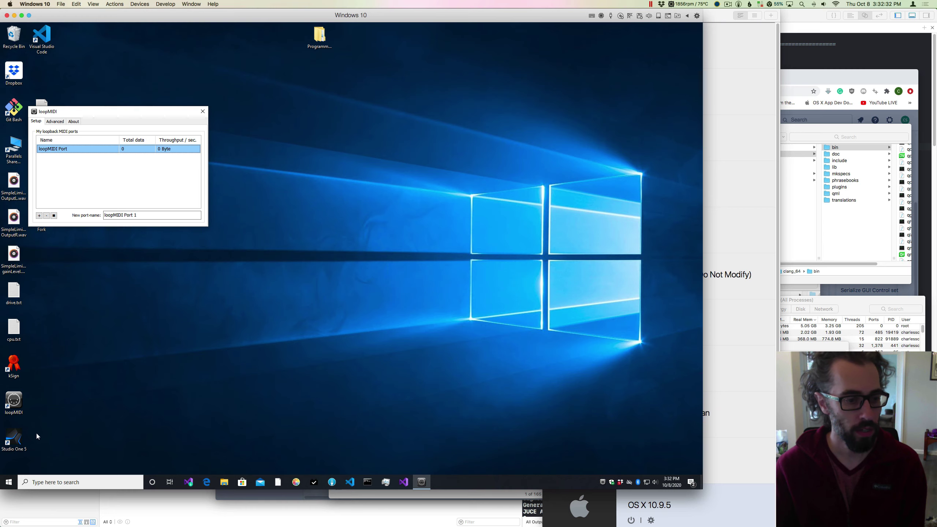
click(20, 439)
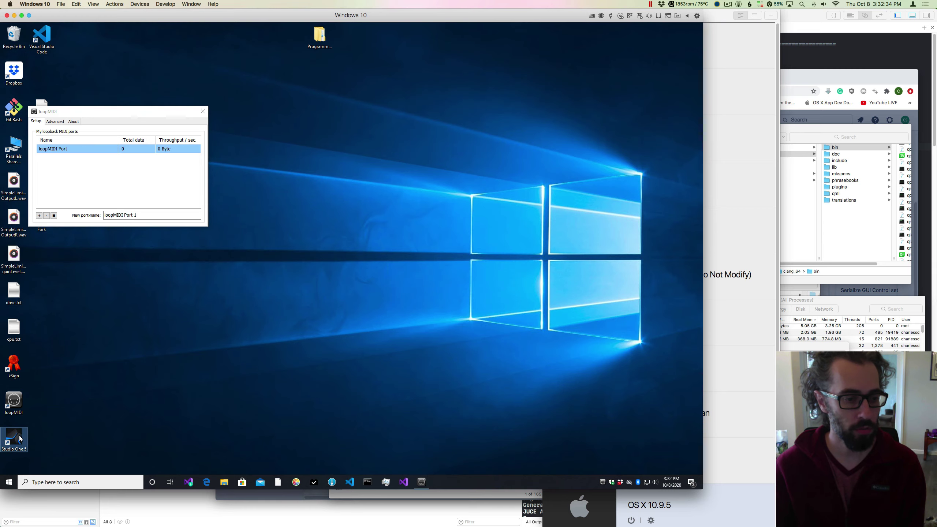
Launch Studio One 5, dismiss the audio device error and create an Empty Song.
double_click(20, 439)
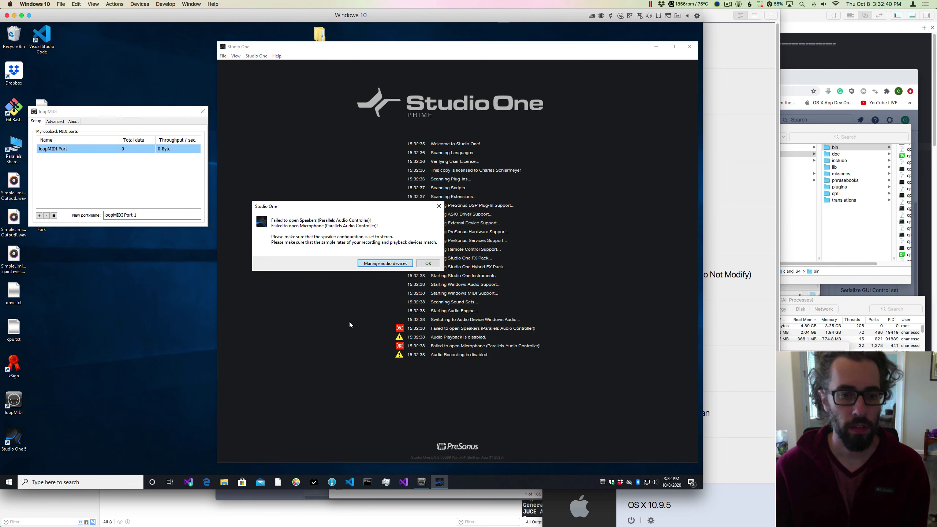
click(426, 264)
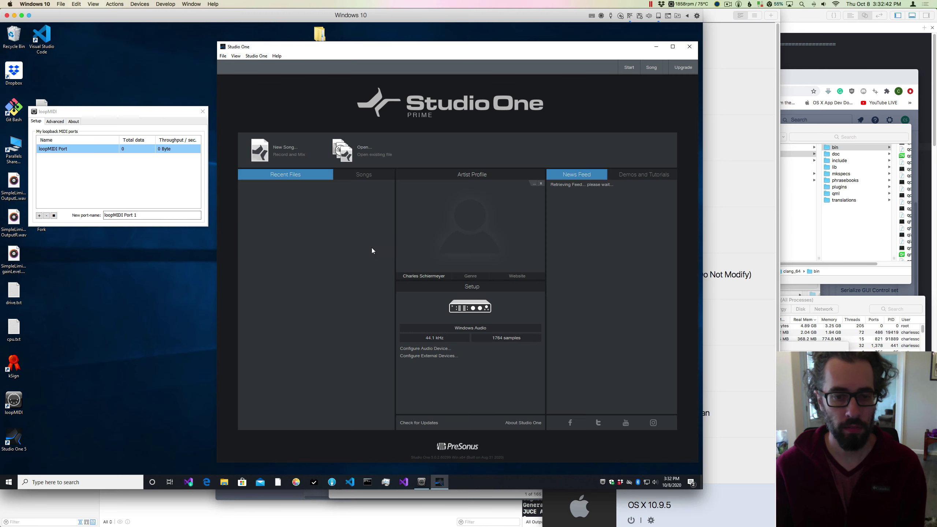
click(284, 151)
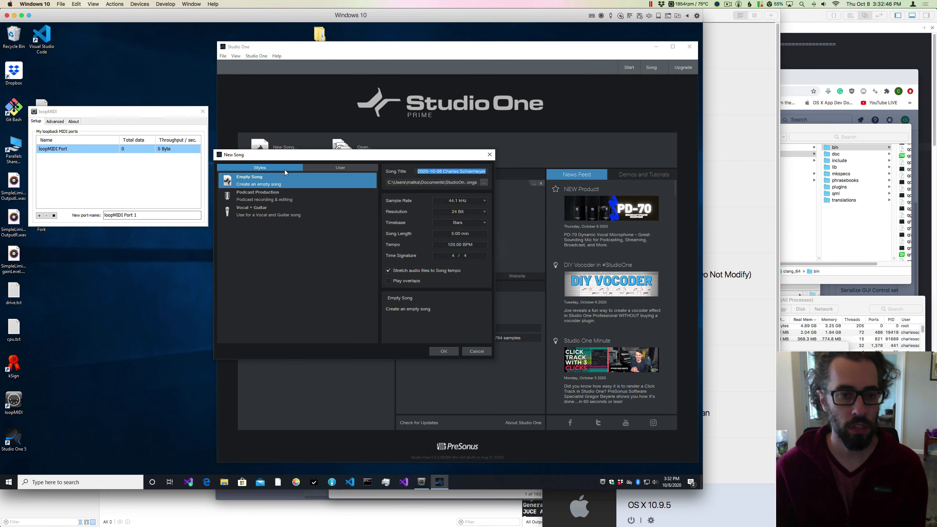
double_click(261, 180)
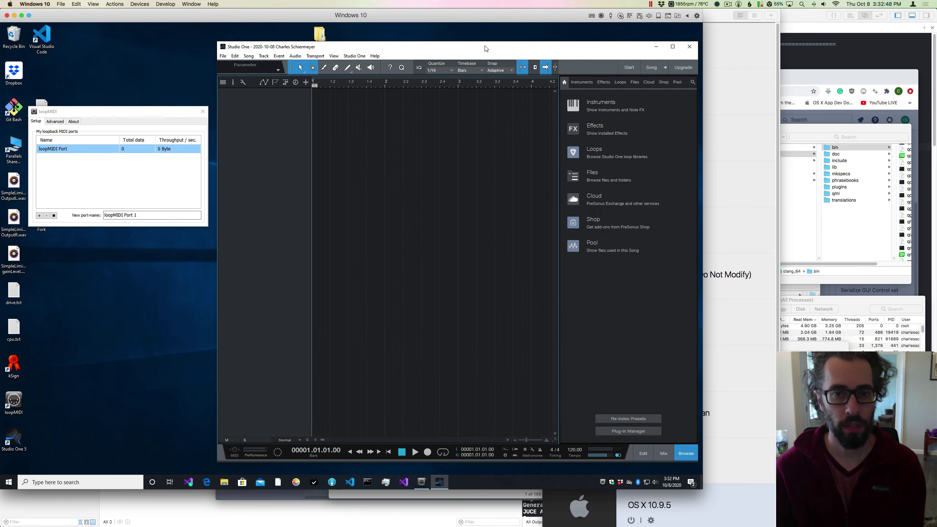
drag(486, 46, 487, 39)
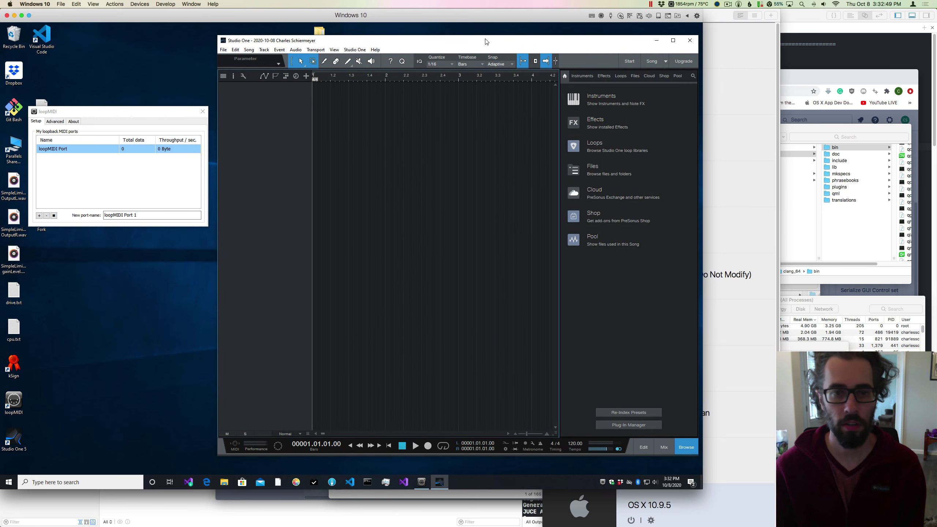
Remove the old Loop MIDI device from Options > External Devices, confirming the deletion.
click(356, 50)
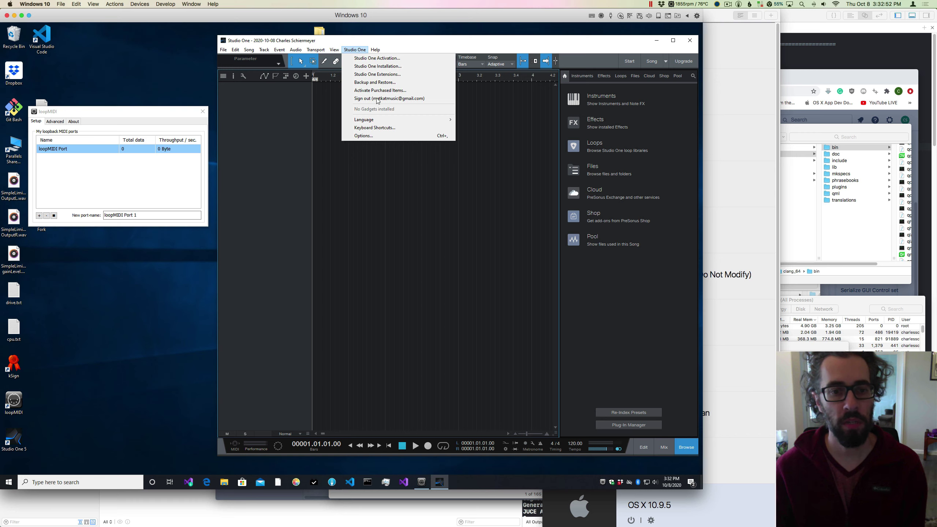
click(397, 137)
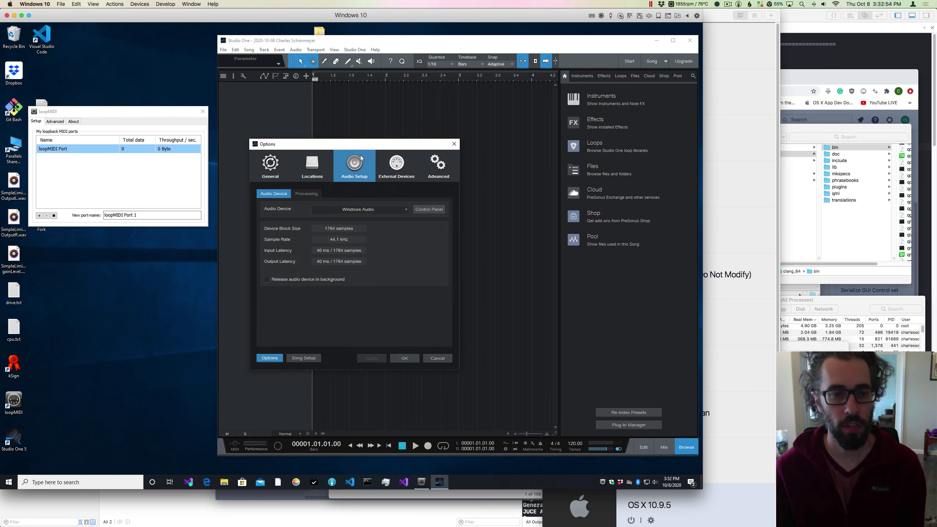
click(396, 163)
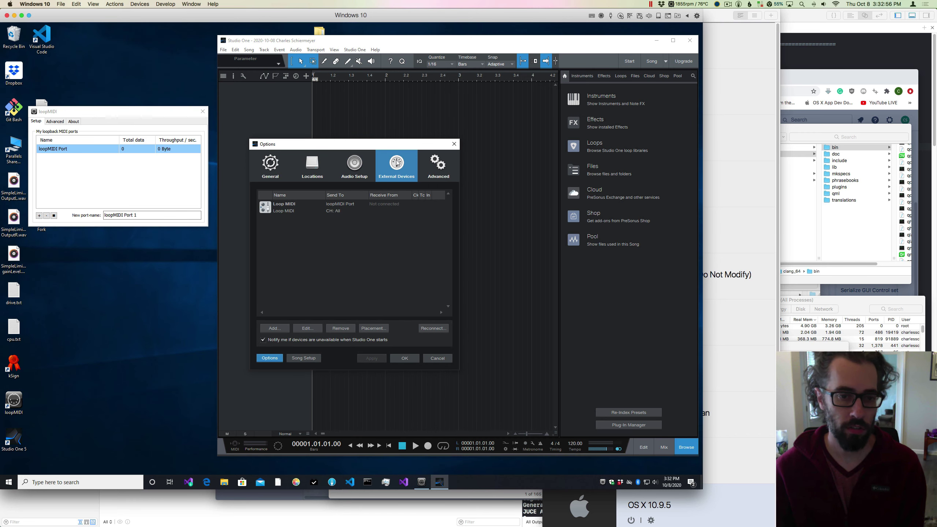
click(284, 206)
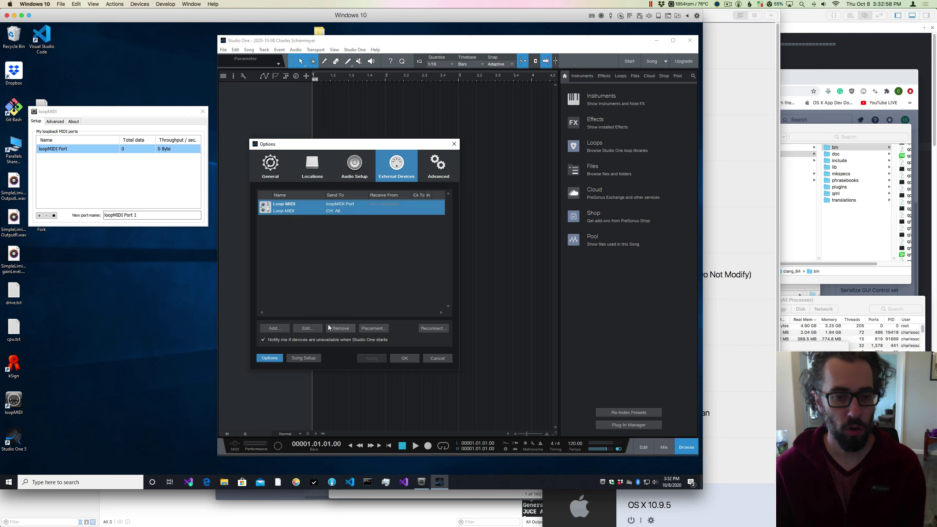
click(346, 328)
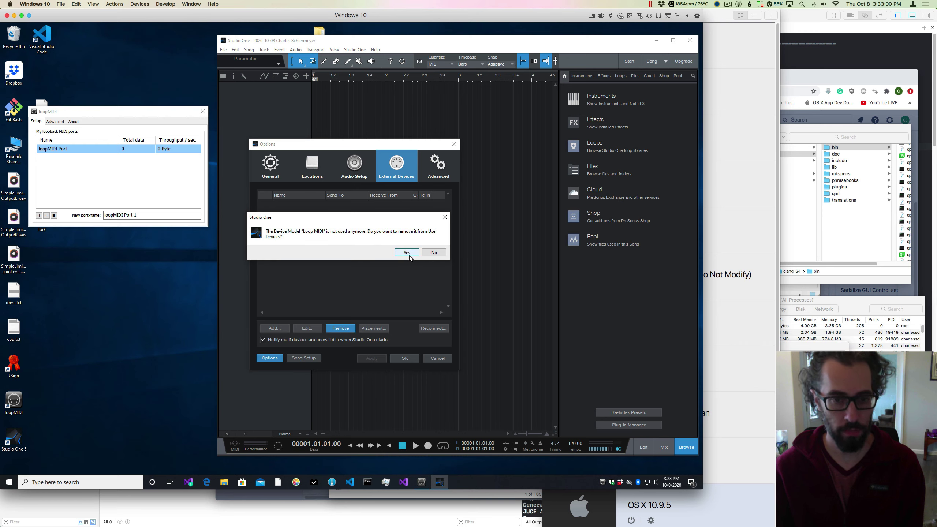
click(407, 254)
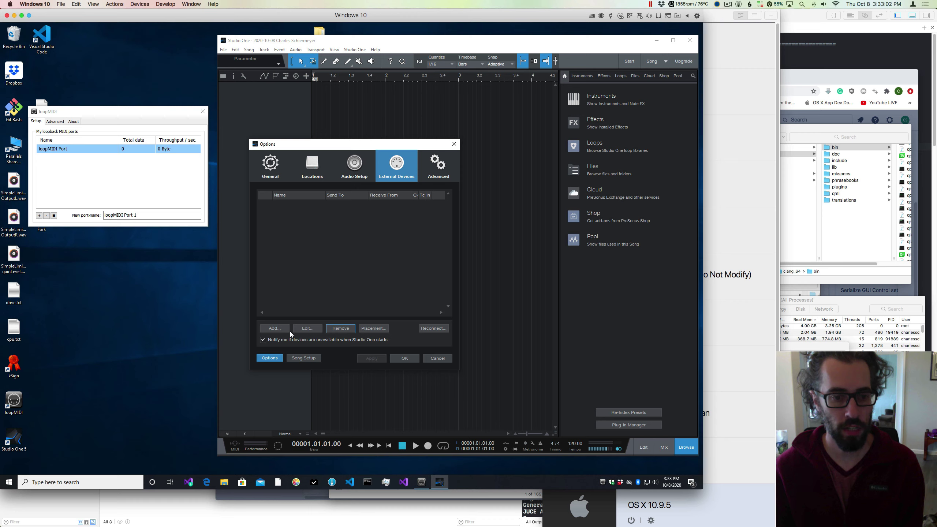
Add a new instrument 'LoopMIDI Port' that sends to loopMIDI Port on all 16 channels.
click(276, 330)
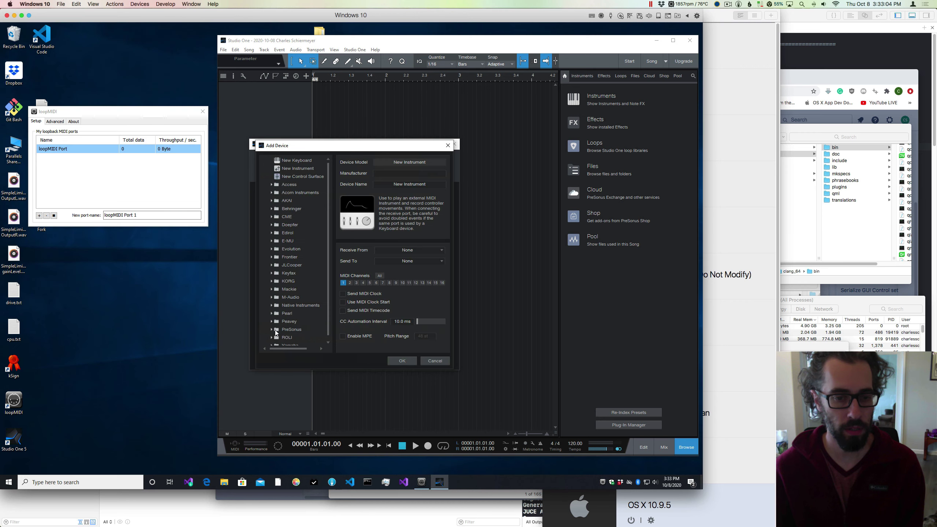
click(301, 169)
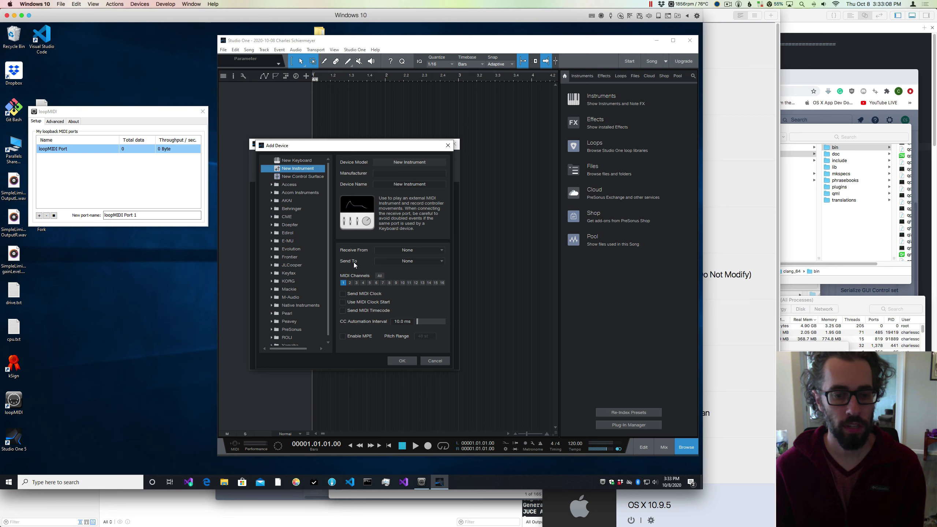
click(408, 261)
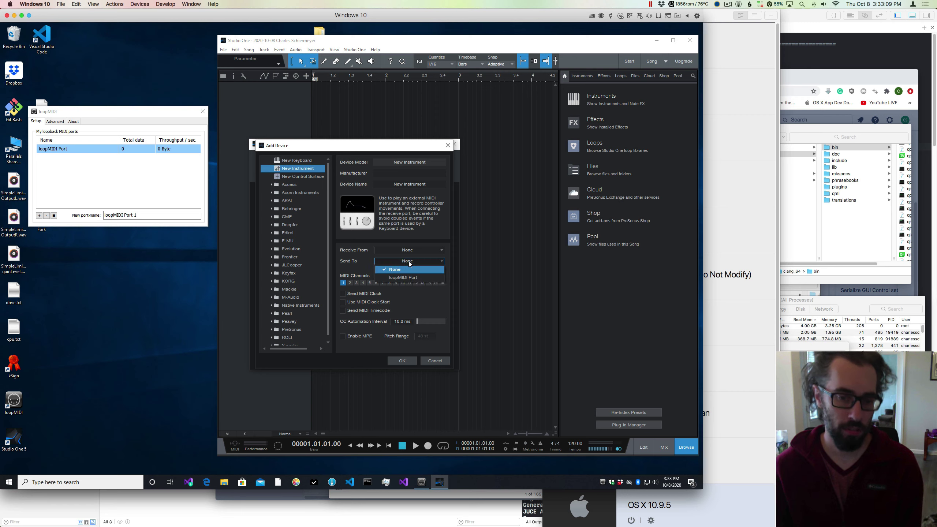
click(418, 279)
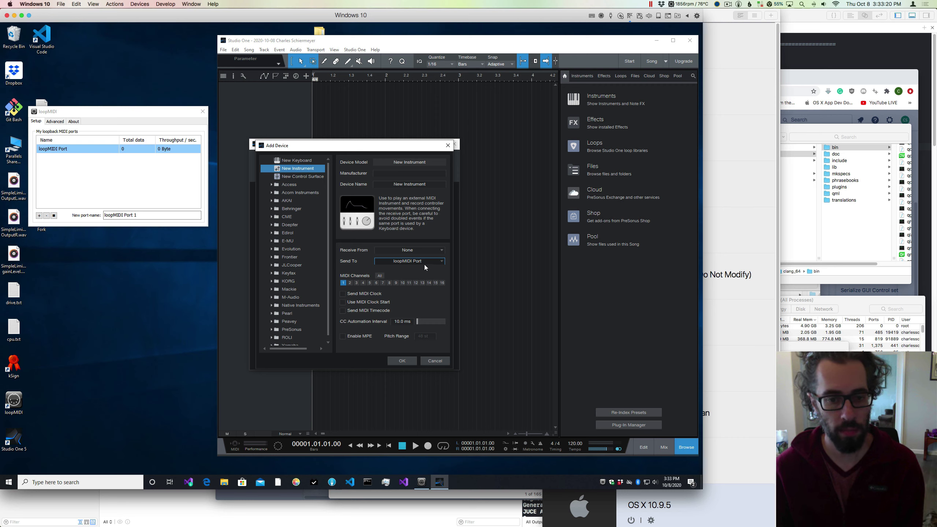
click(379, 275)
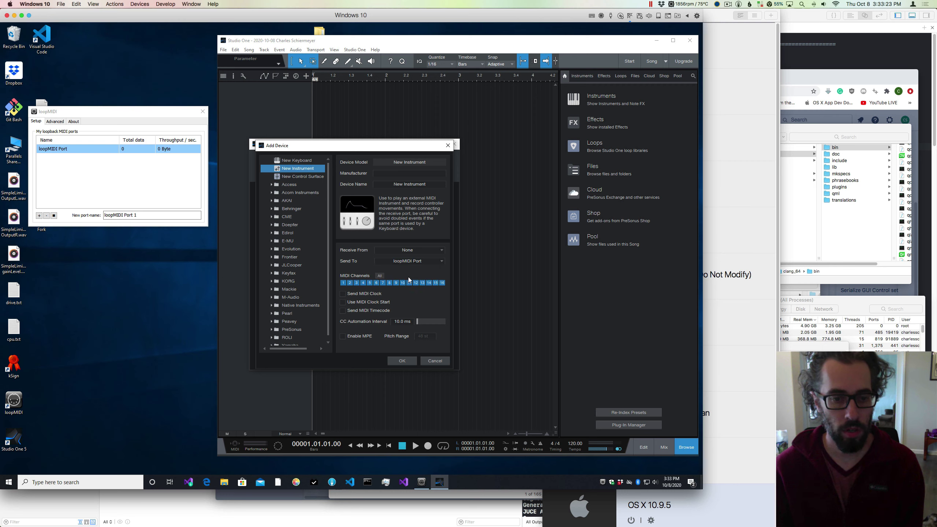
click(411, 183)
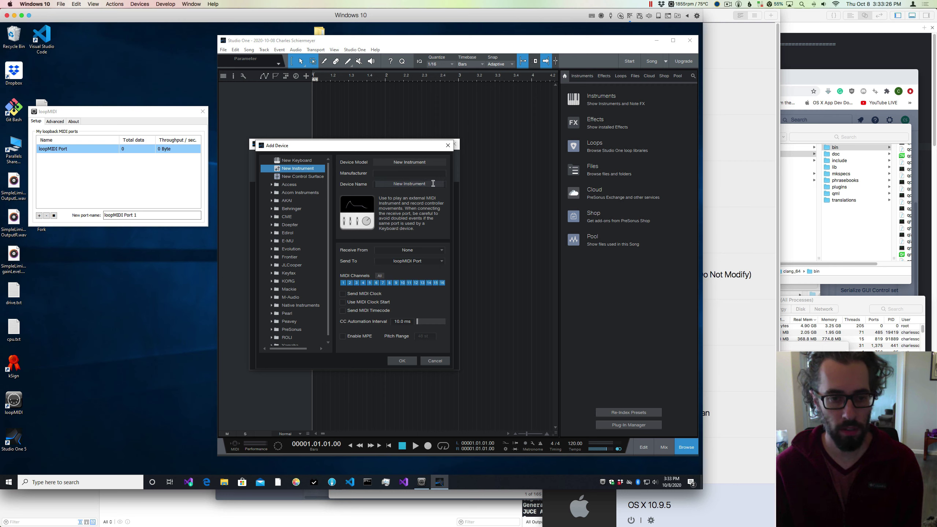
key(BackSpace)
text(L)
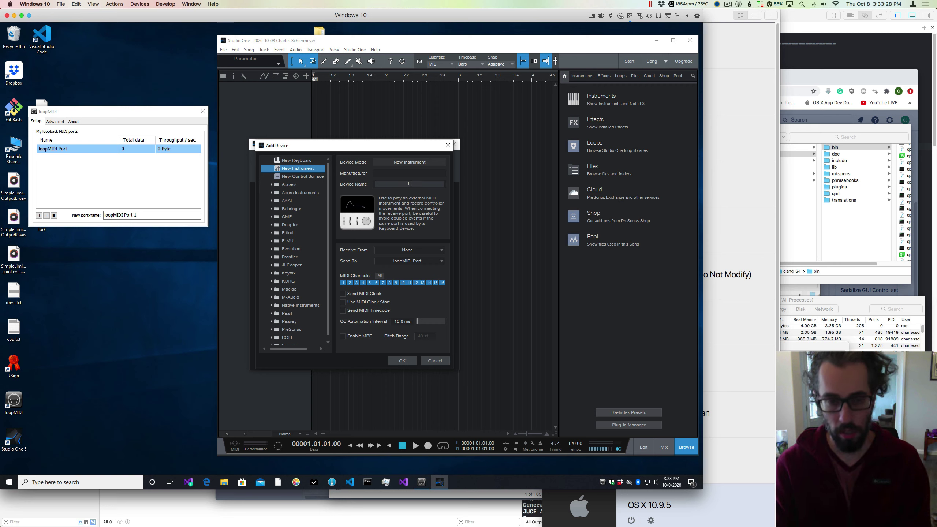
text(oopMIDI Port)
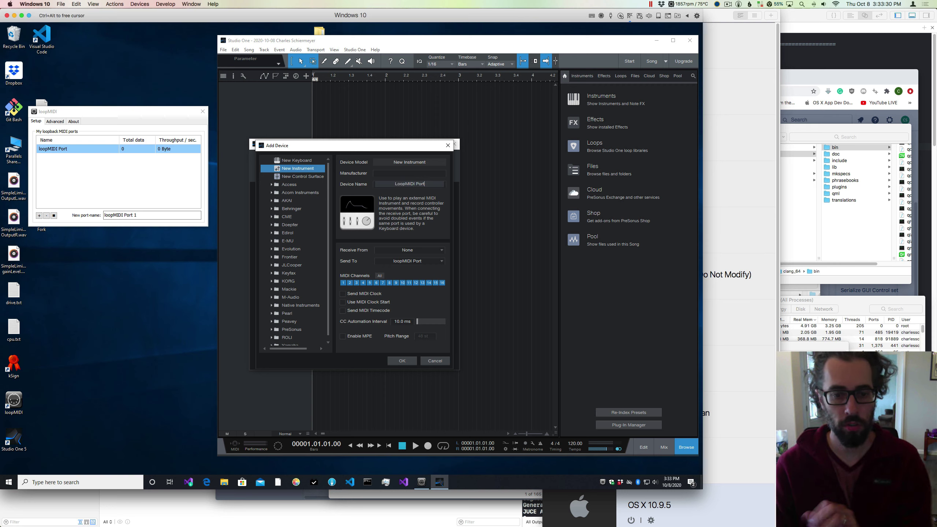
click(401, 358)
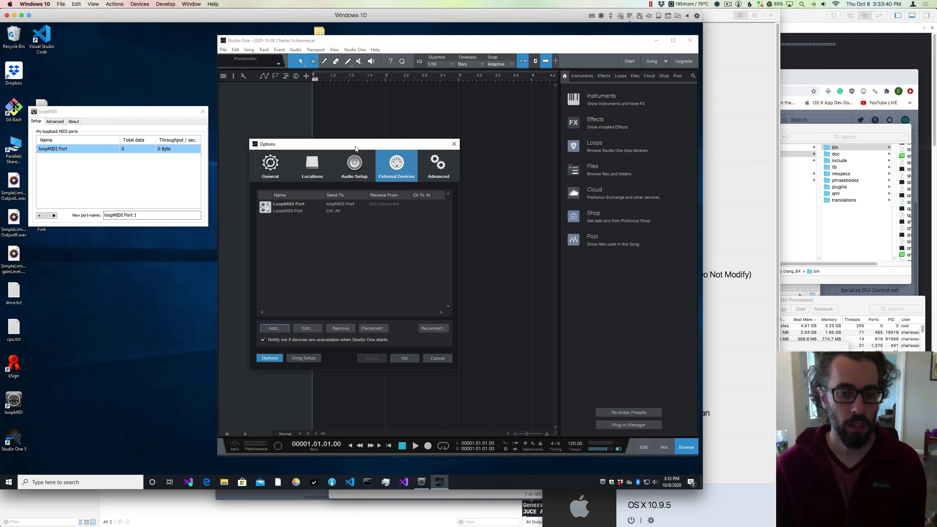
Close Options, add instrument Track 1 and route its output to the LoopMIDI Port device.
click(354, 165)
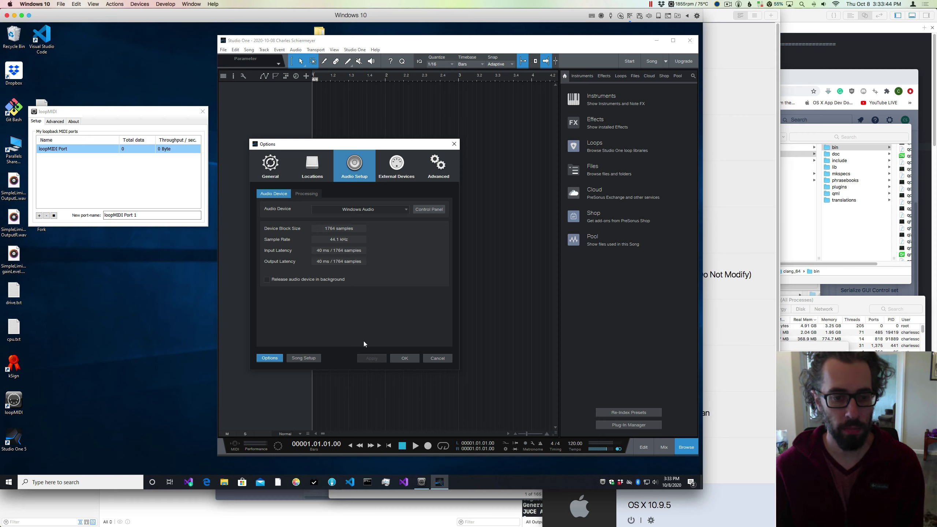
click(405, 358)
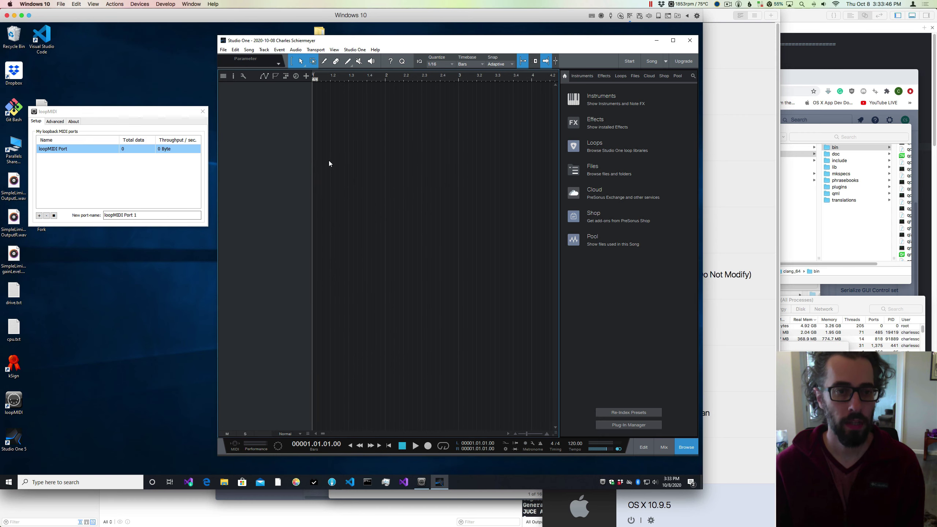
click(264, 49)
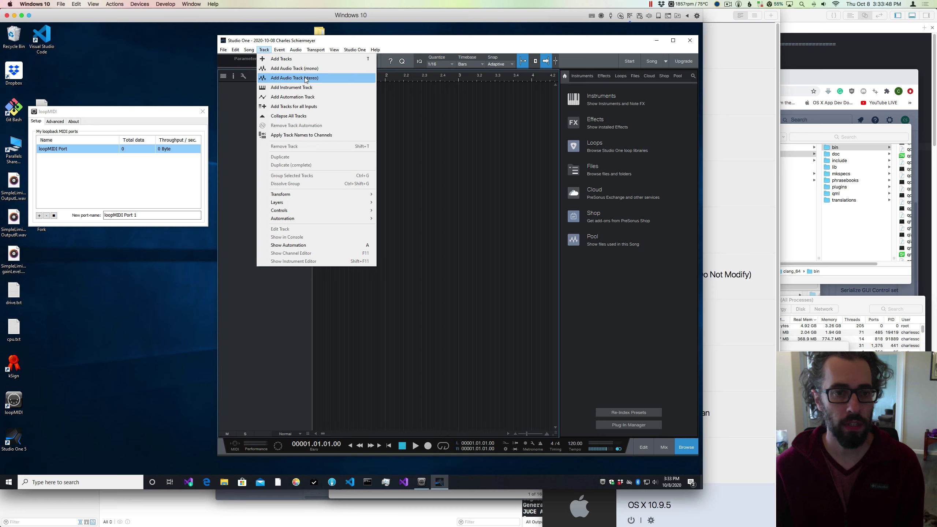
click(326, 87)
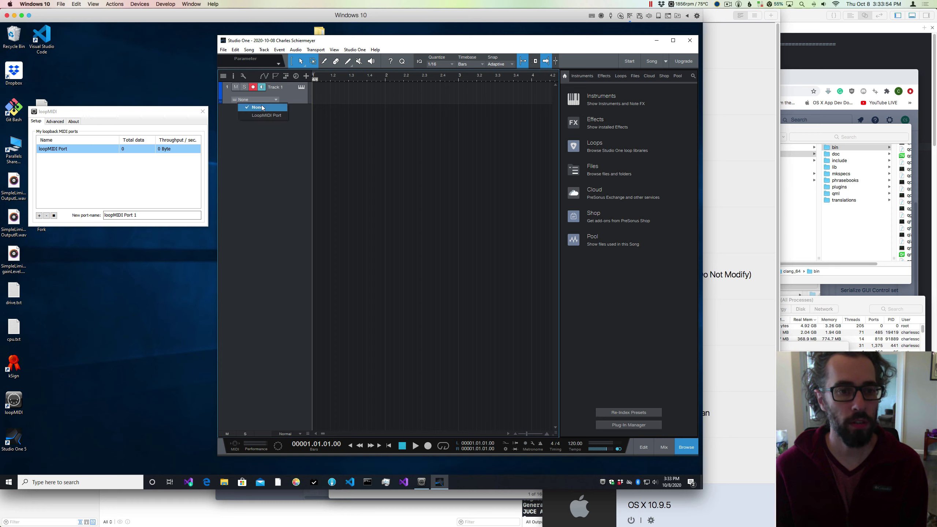
click(267, 115)
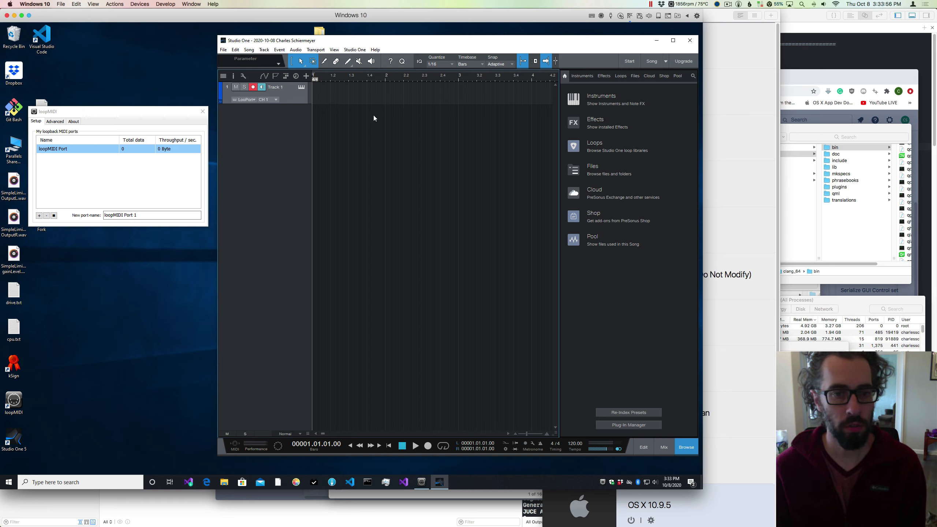
Paint a one-bar event from bar 1 to 2 on Track 1 and open it in the piano roll.
click(347, 62)
drag(320, 90, 386, 95)
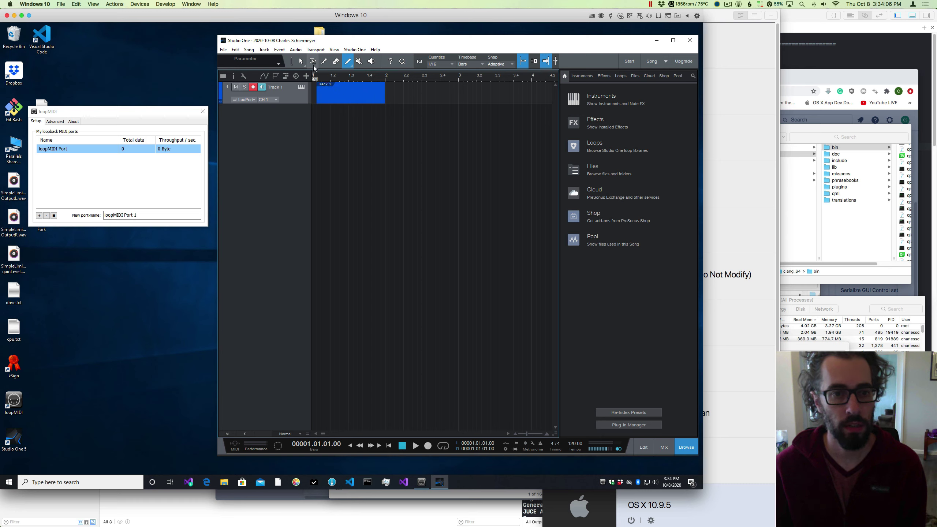
click(300, 61)
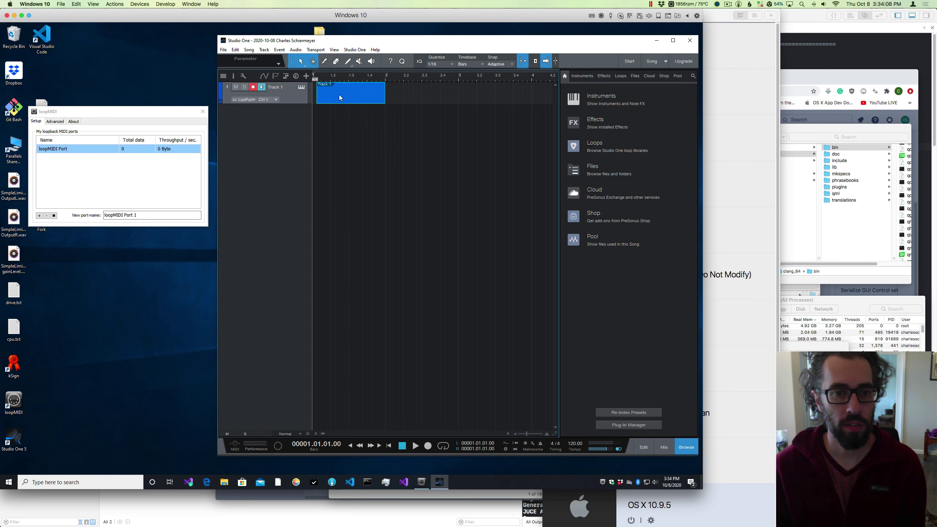
double_click(339, 95)
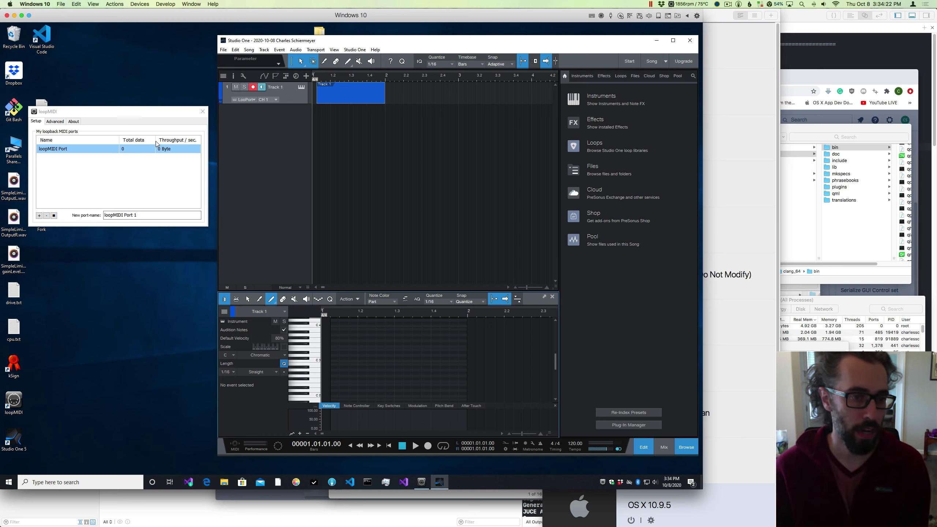
Draw C3 notes at the part's start and lengthen three selected notes to end near beat 1.4.
click(334, 362)
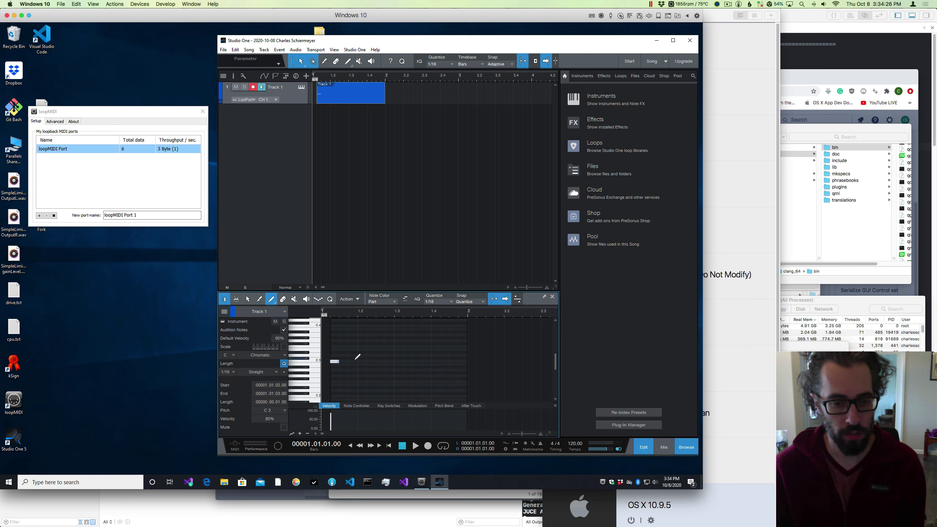
mouse_move(357, 361)
mouse_down()
mouse_move(394, 360)
mouse_move(364, 350)
mouse_move(393, 349)
mouse_move(365, 341)
mouse_move(394, 340)
mouse_up()
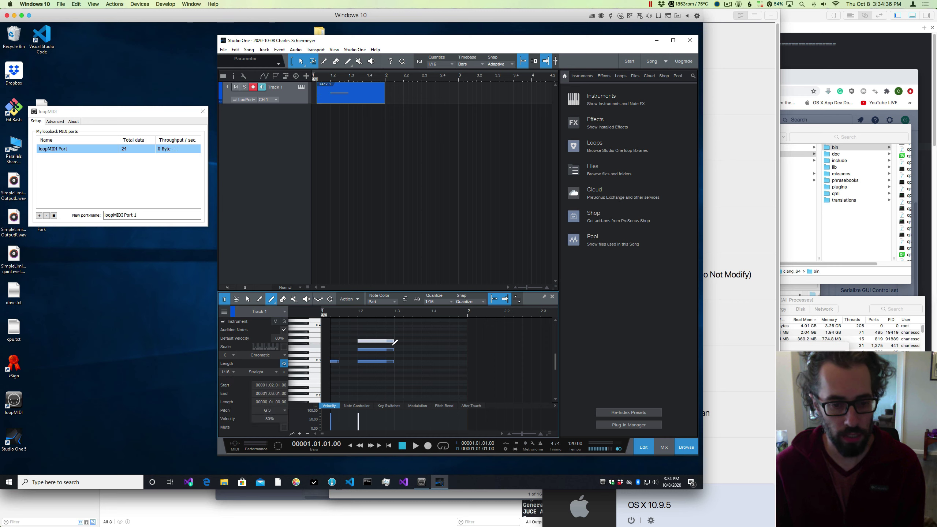
key(1)
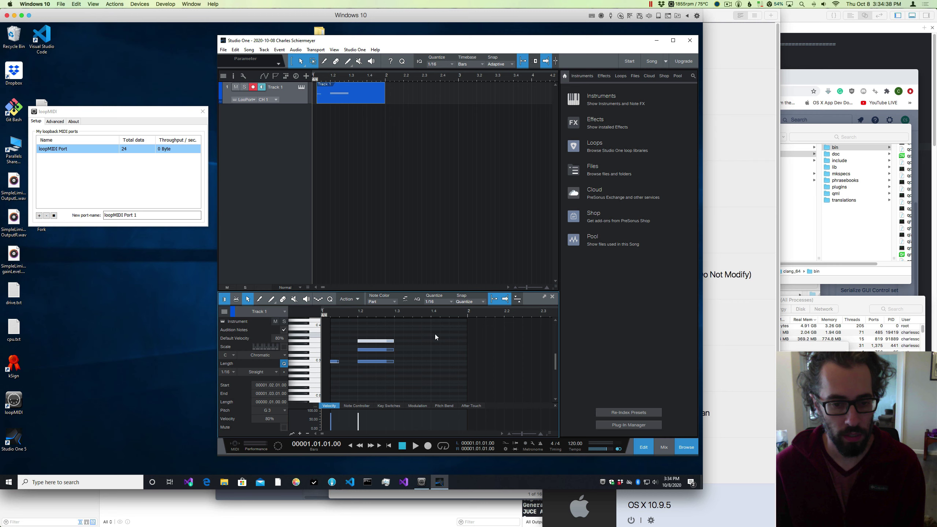
click(391, 331)
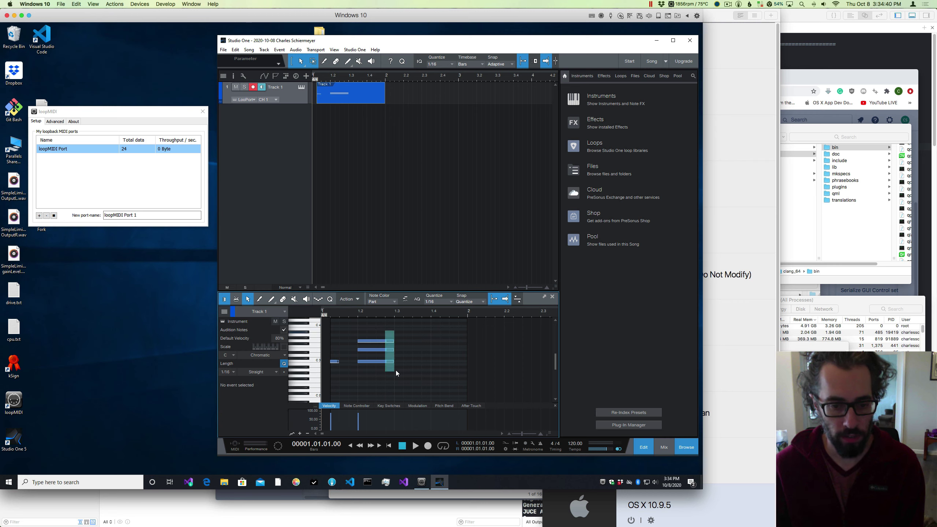
drag(396, 370, 433, 363)
Paint several short notes around beat 1.4, including a D2 and a C#4.
key(2)
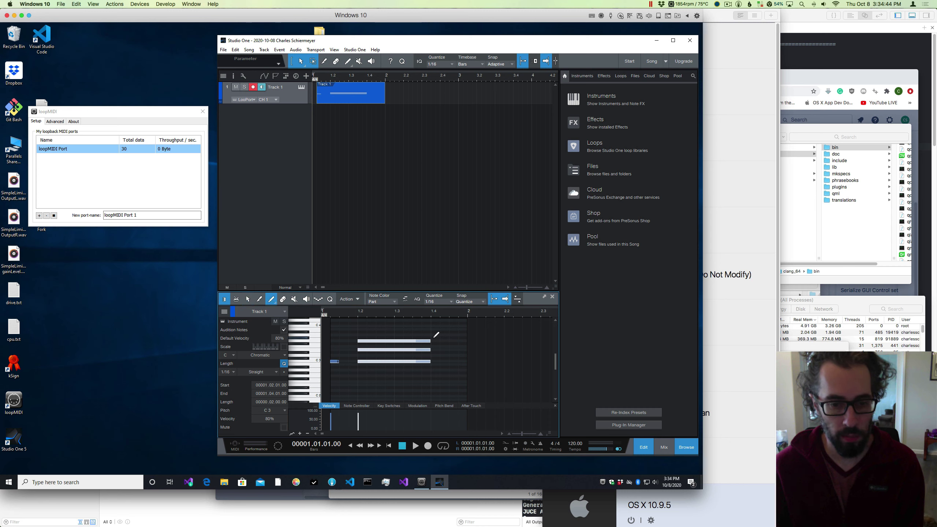
click(435, 329)
click(444, 356)
click(462, 373)
click(454, 391)
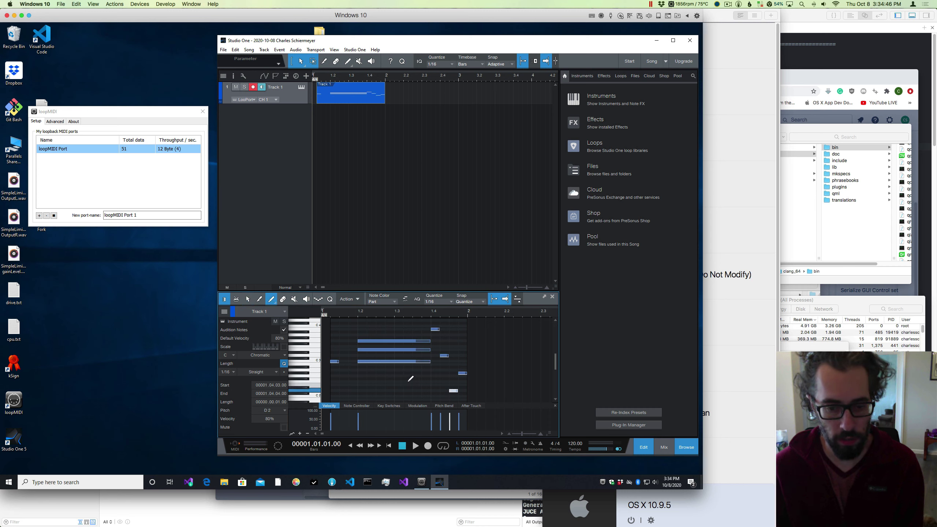
click(407, 381)
click(370, 335)
click(396, 324)
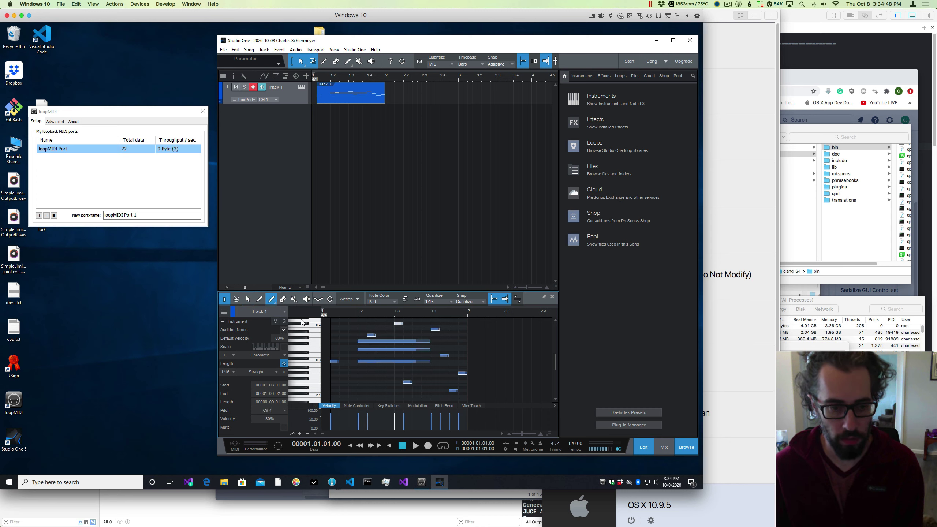
Play the drawn part once so its notes reach loopMIDI Port, then stop.
click(248, 299)
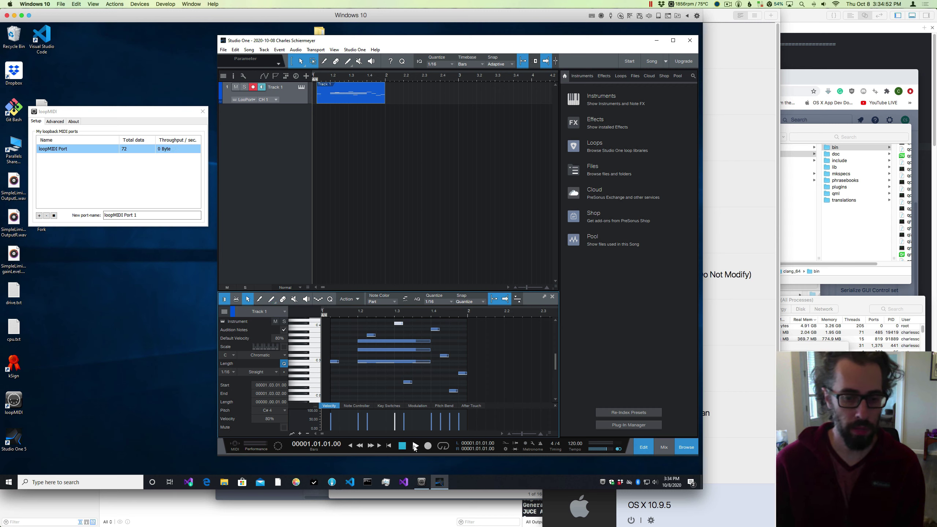
click(415, 447)
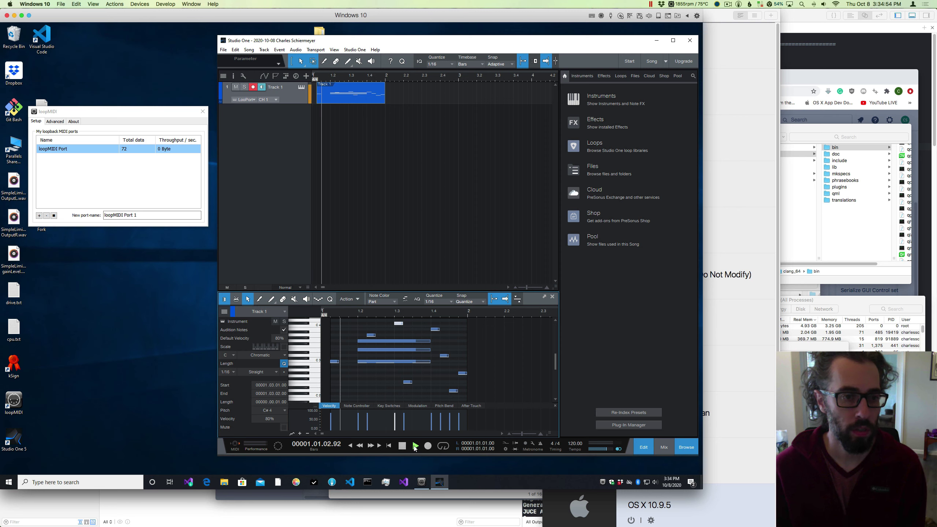
click(403, 446)
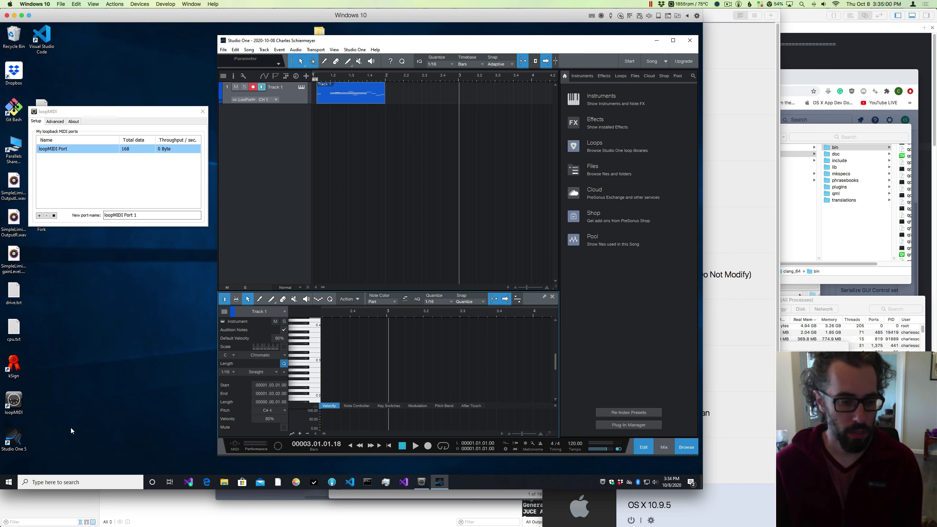
Find ChordieApp in Windows search, launch ChordieApp.exe and move its window down-left.
click(86, 482)
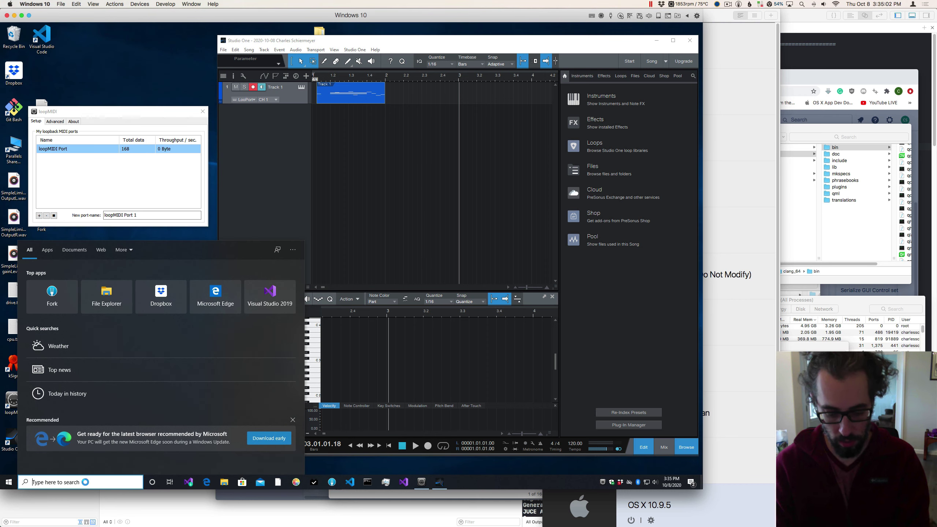
text(ChordieAp)
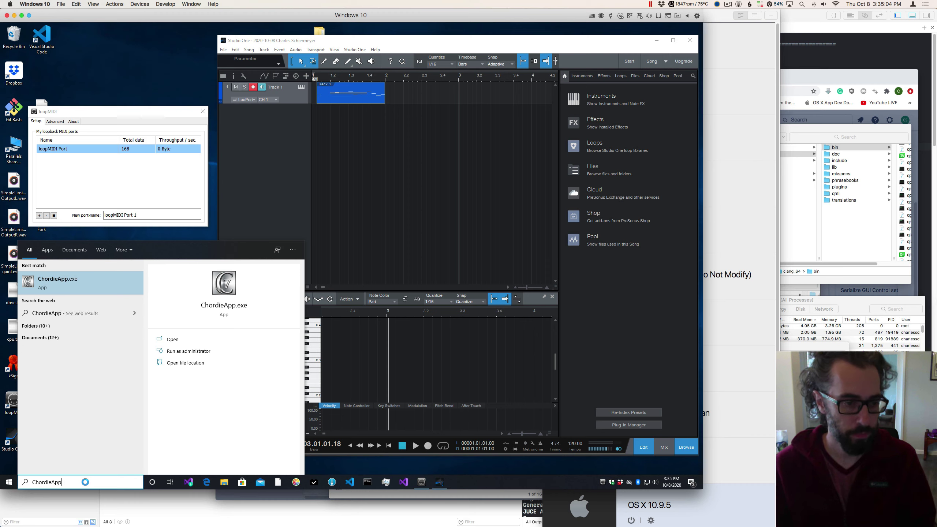
text(p)
click(54, 285)
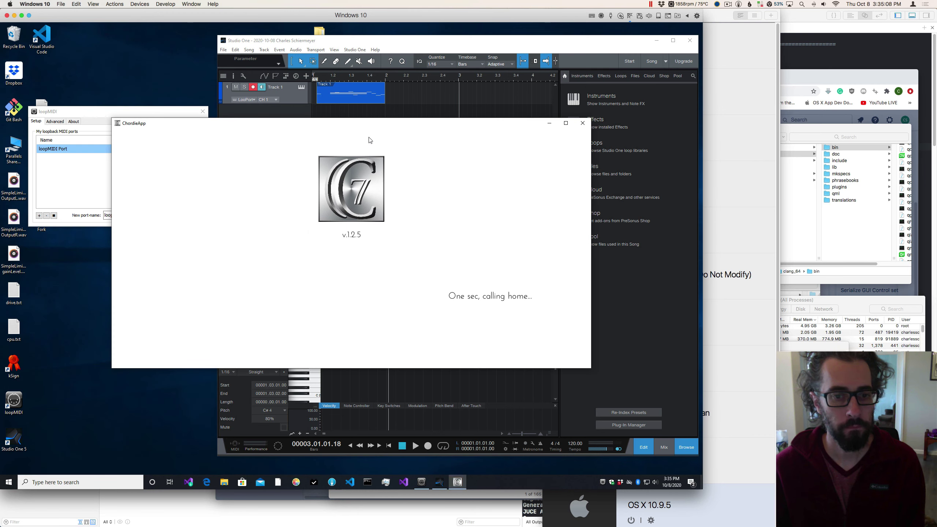
drag(447, 123, 362, 128)
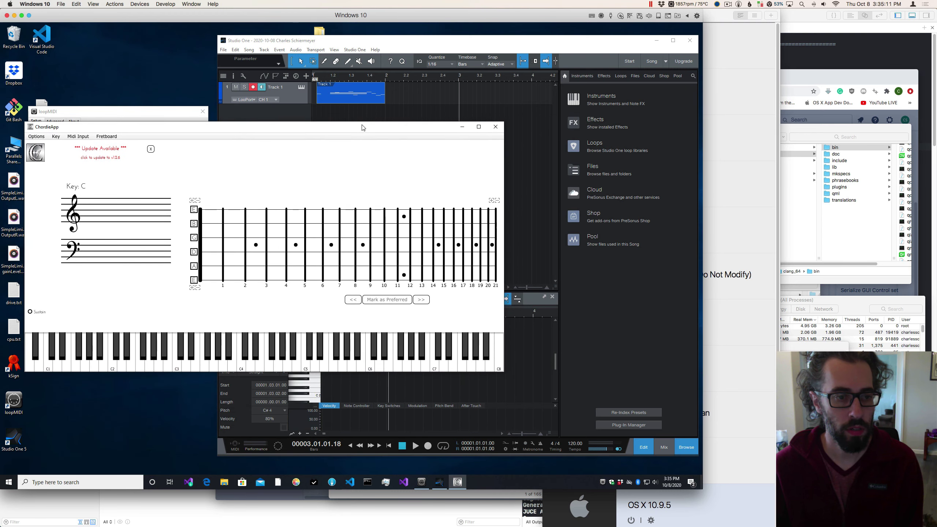
Return Studio One's playhead to the song start, switching between Studio One and ChordieApp.
click(415, 115)
click(402, 446)
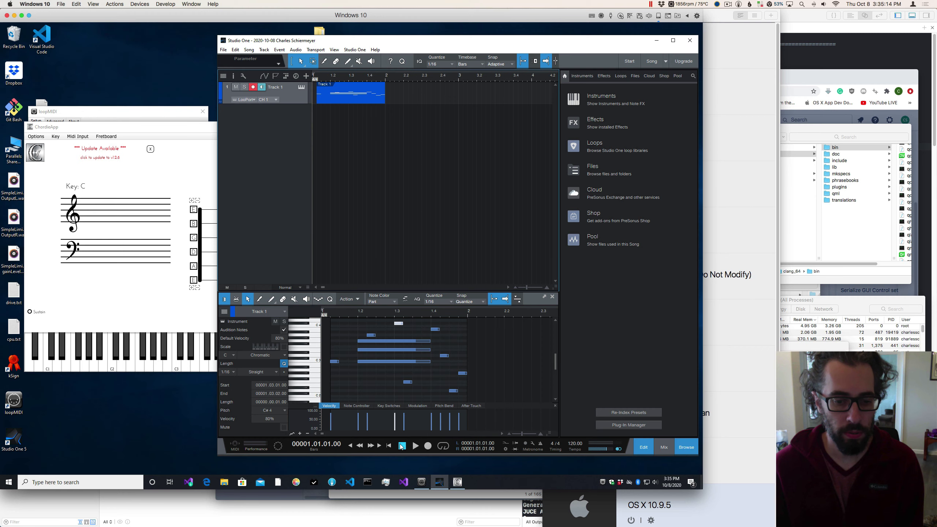
click(148, 170)
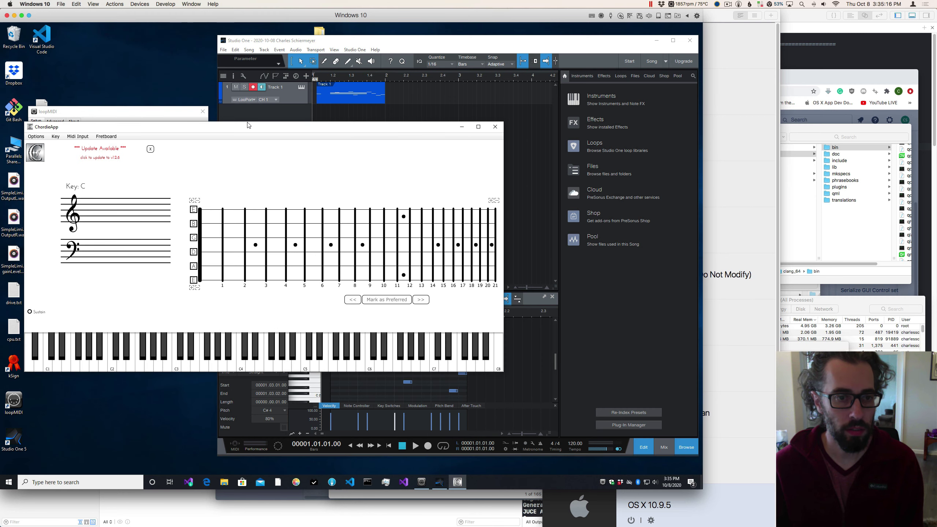
click(237, 114)
click(166, 187)
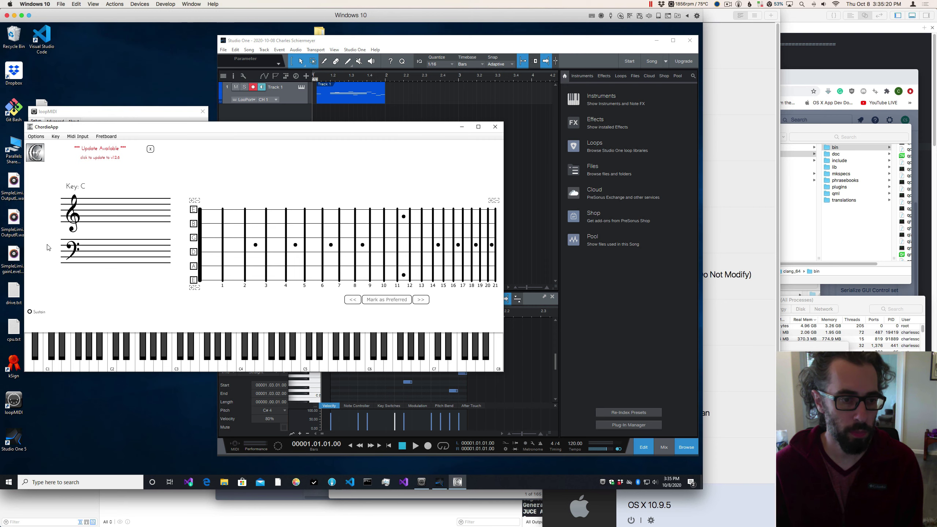
Replay the part from the start in Studio One and stop near bar 3.
click(425, 115)
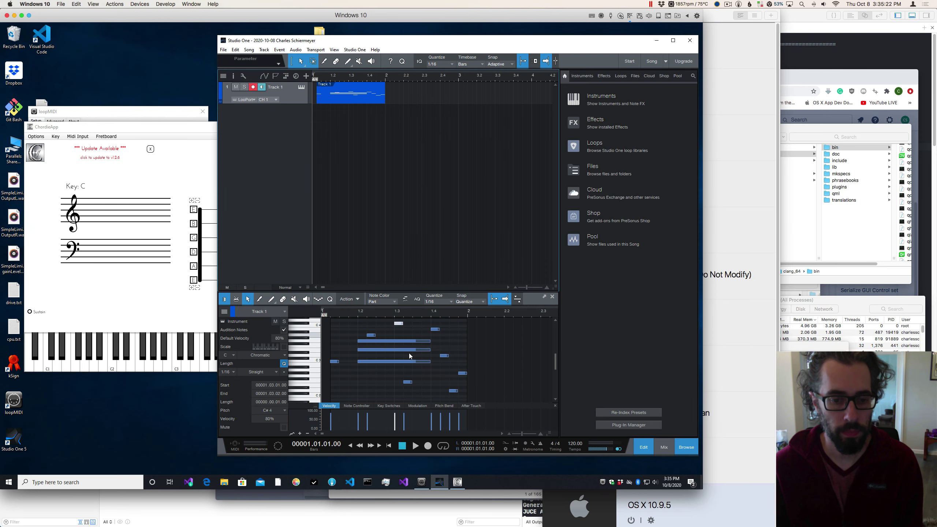
click(416, 446)
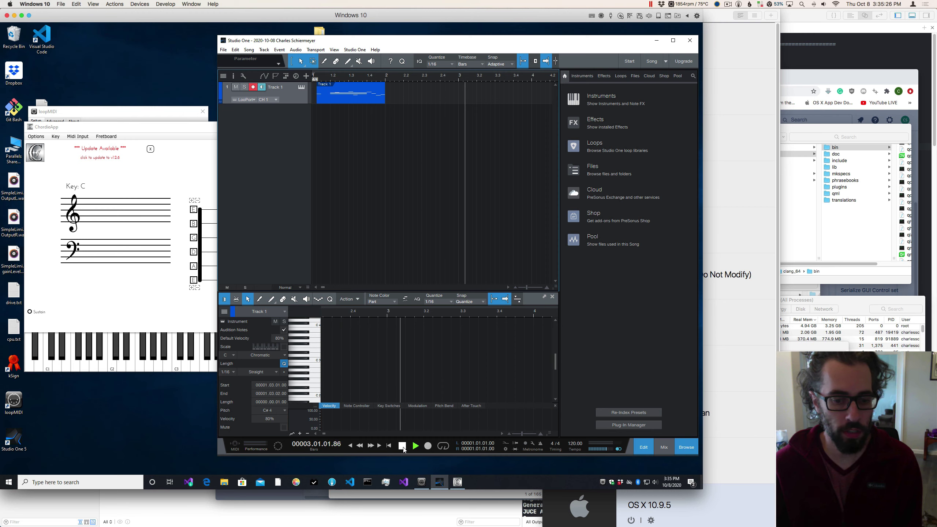
click(404, 448)
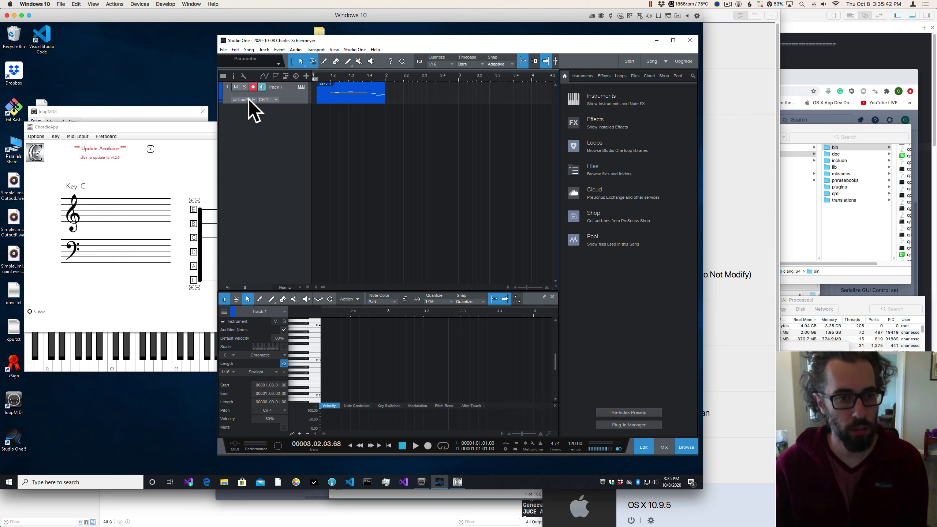
Switch ChordieApp's MIDI input to loopMIDI Port, then bring the loopMIDI window forward.
click(182, 128)
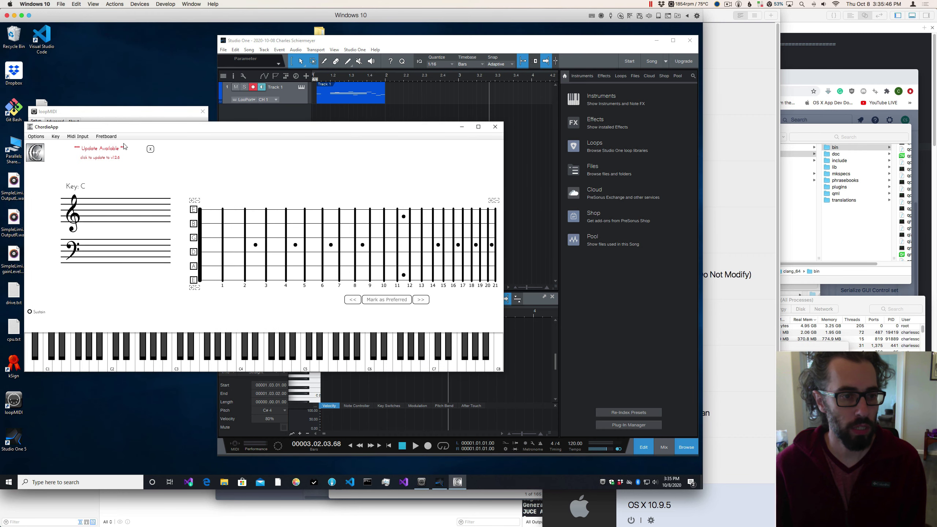
click(78, 138)
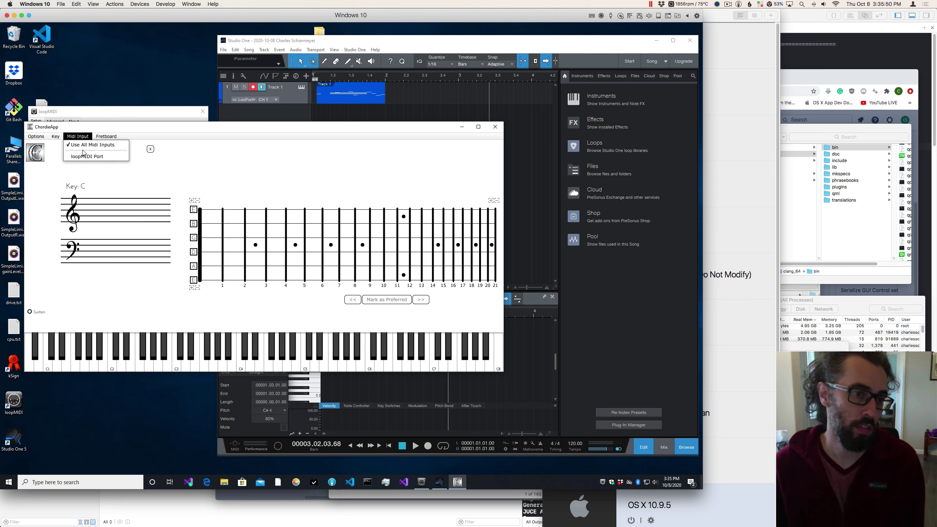
click(109, 158)
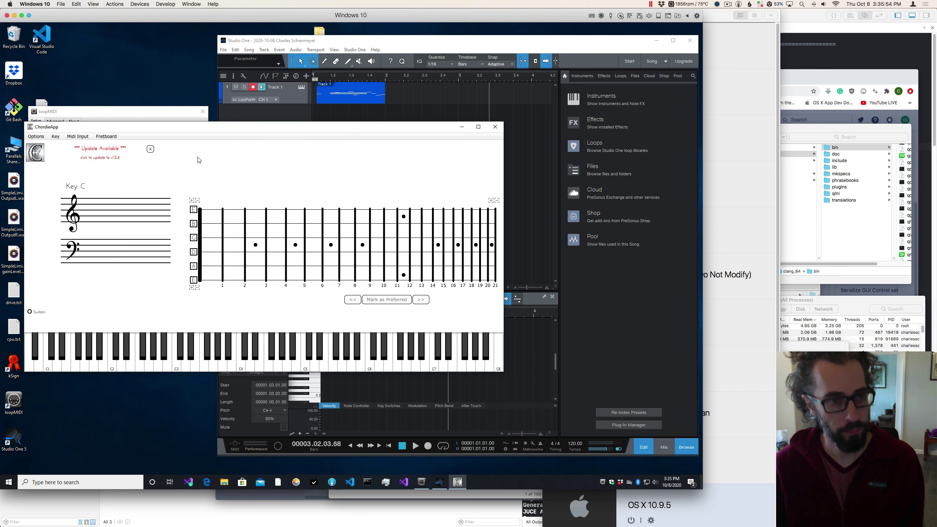
click(151, 114)
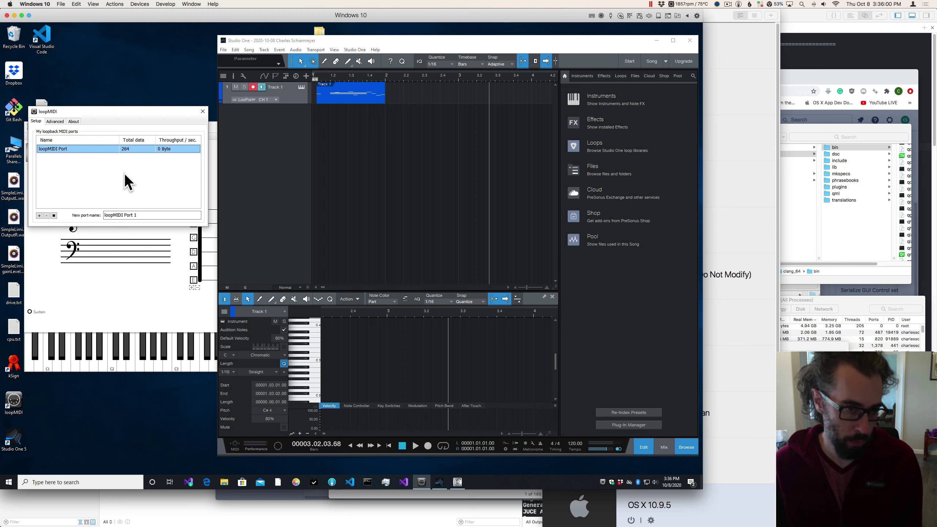
Review Studio One's External Devices options and cancel without changes.
click(390, 178)
click(355, 50)
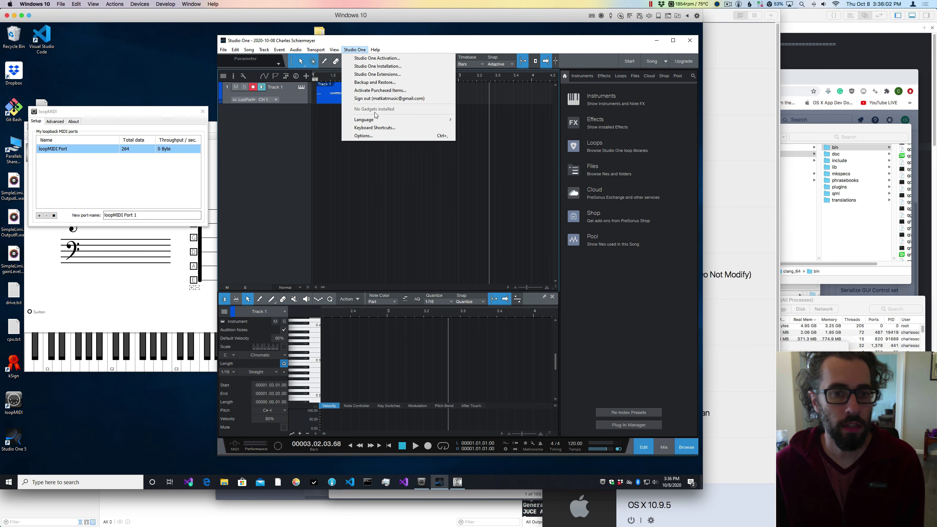
click(377, 138)
click(394, 163)
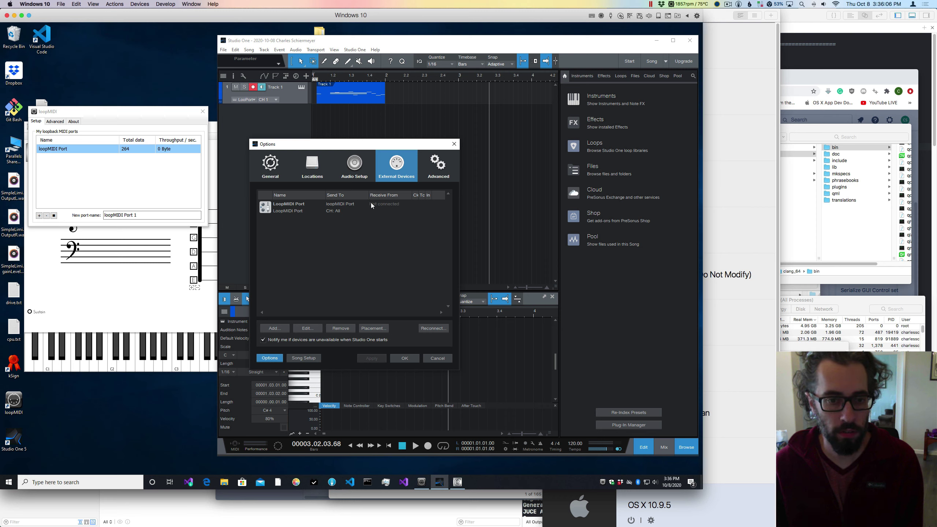
click(440, 360)
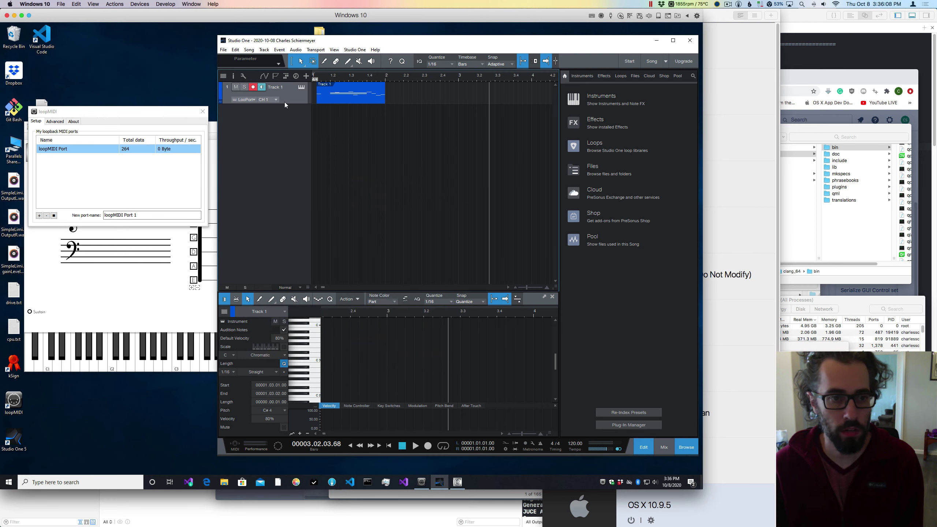
Keep Track 1's input on LoopMIDI Port, then recheck ChordieApp's MIDI input choices.
click(253, 99)
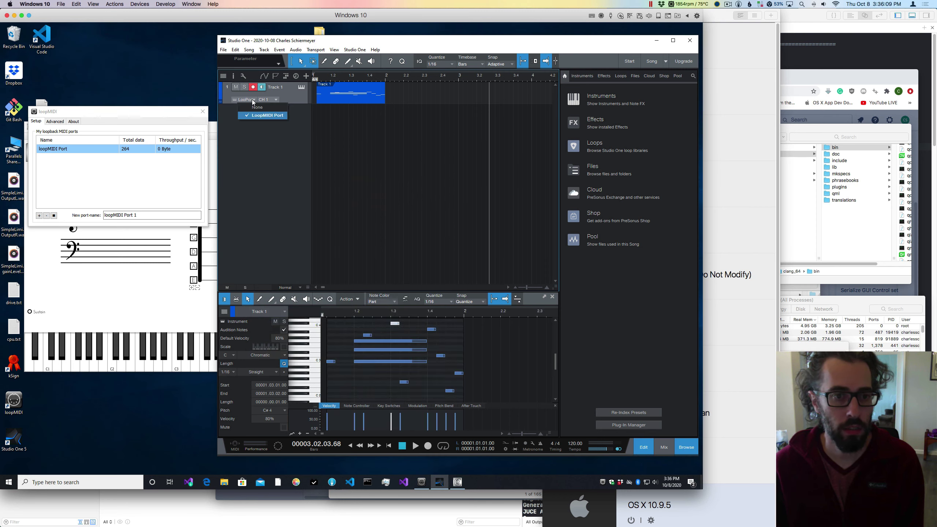
click(268, 116)
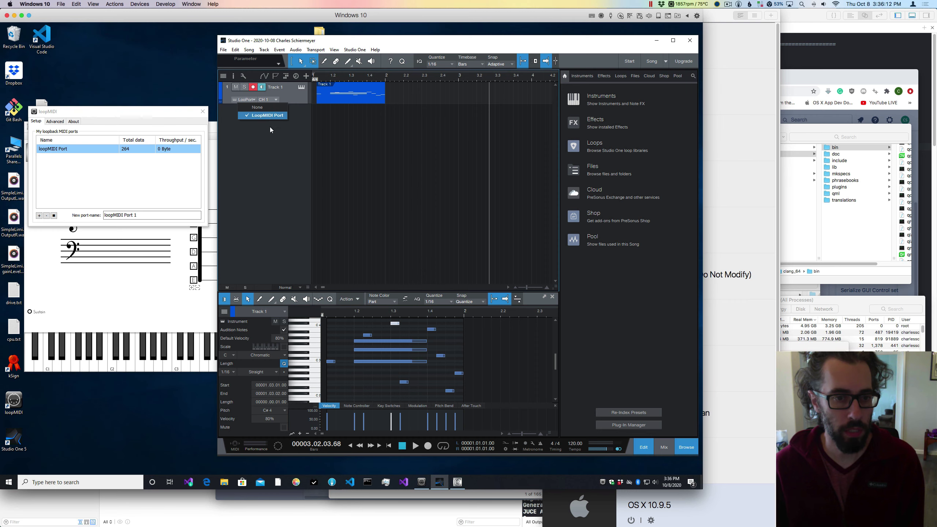
click(156, 314)
click(78, 136)
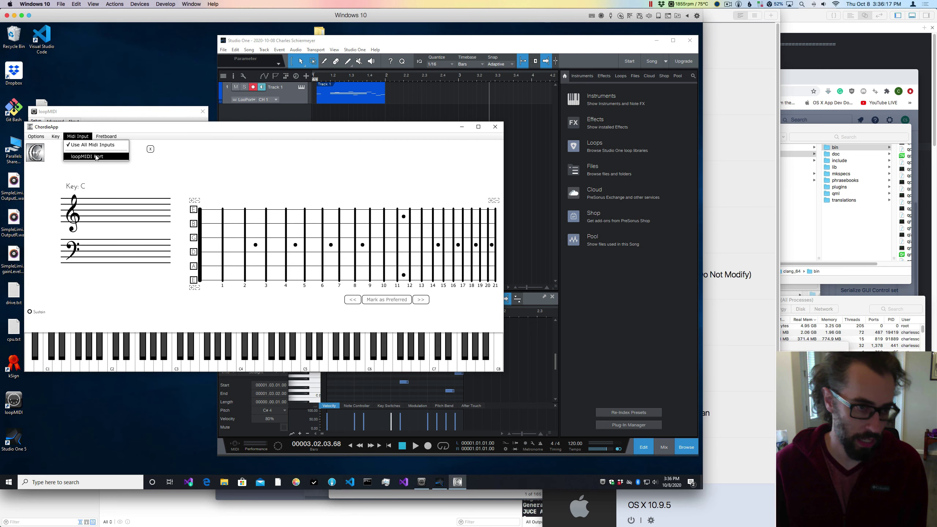
click(455, 129)
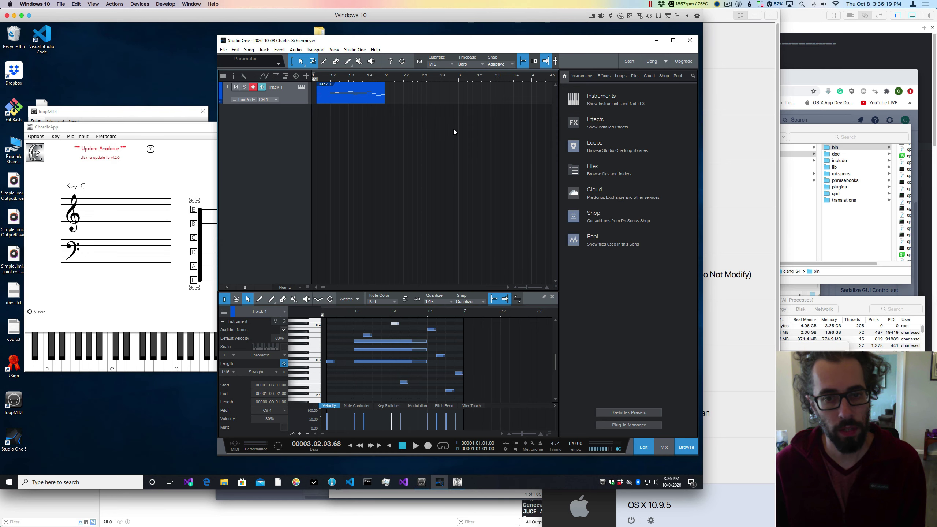